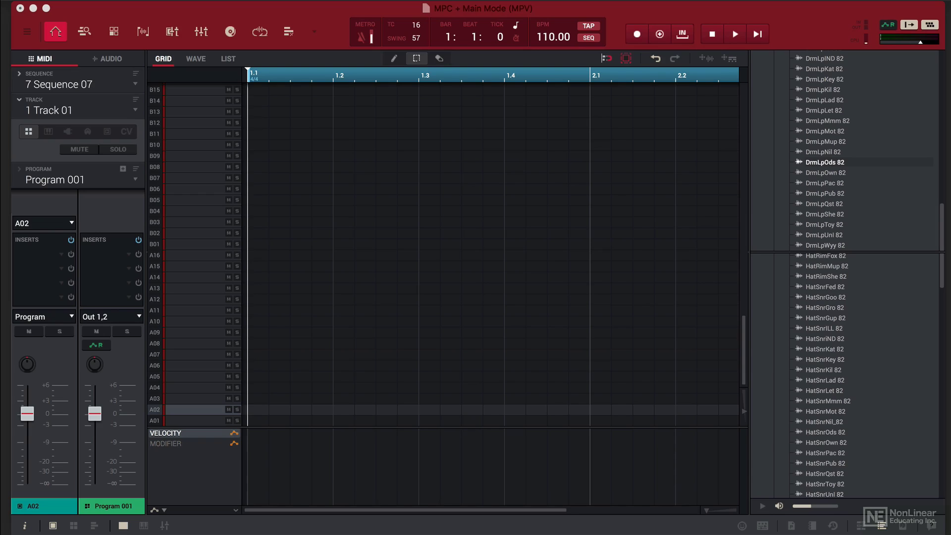
Select the DrmLpOds 82 loop from HipHop drum loops and hide the sample browser
scroll(942, 200, "up", 15)
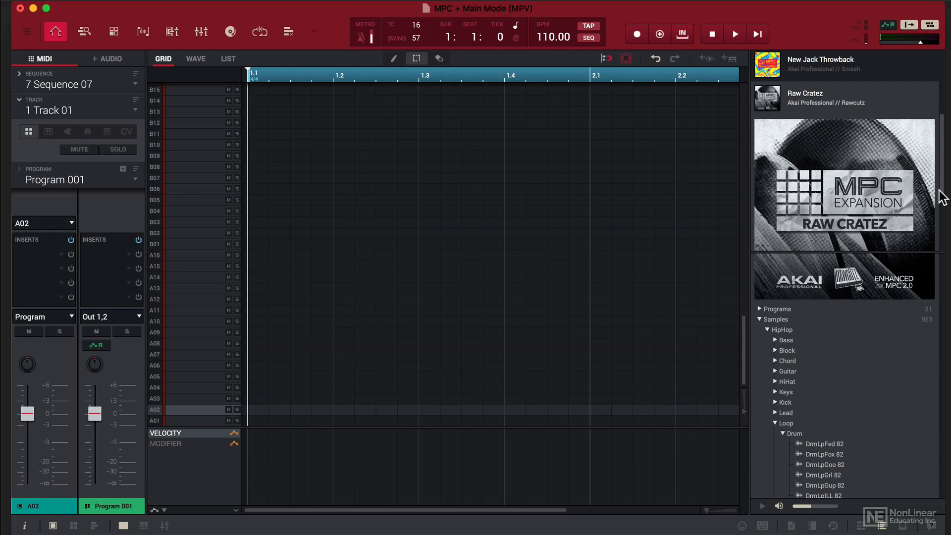
left_click_drag(940, 194, 896, 271)
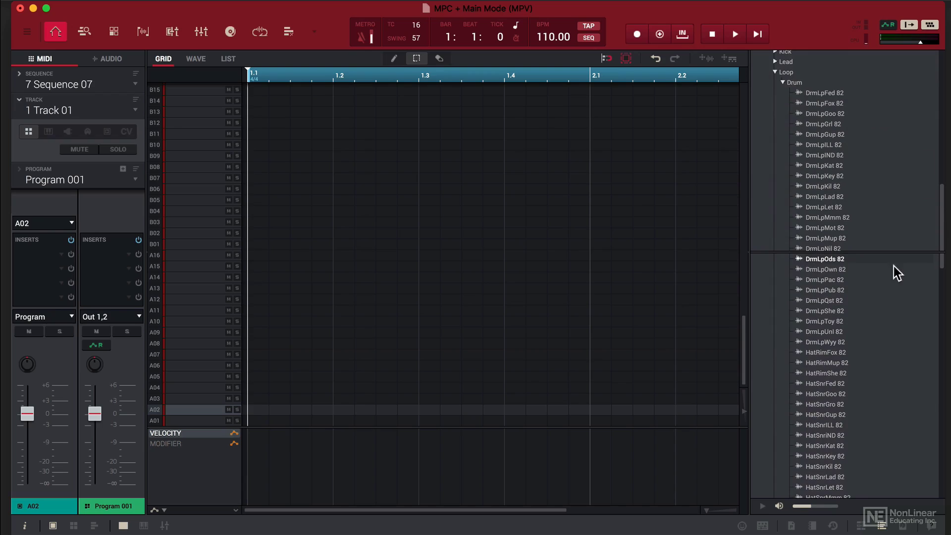
left_click(863, 267)
left_click(861, 259)
left_click(881, 526)
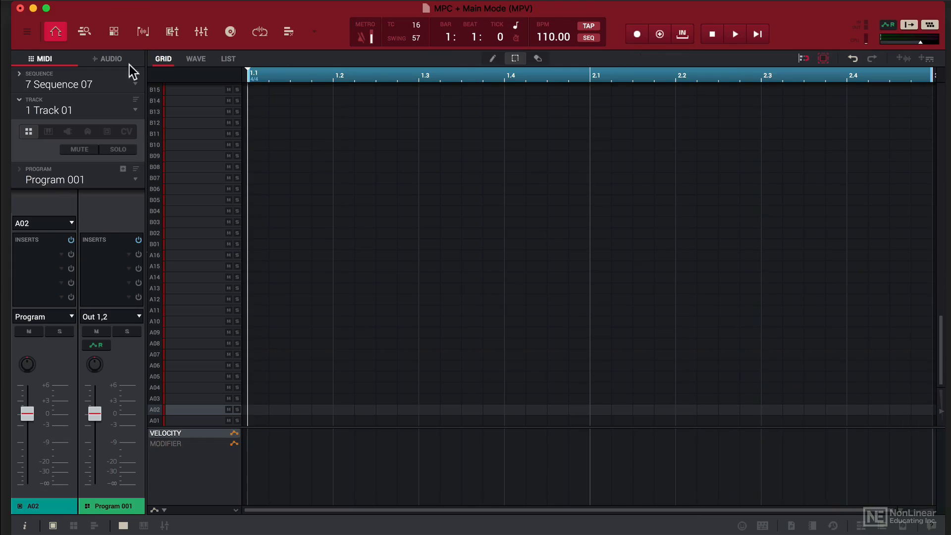
Open DrmLpOds 82 in Sample Edit, preview it, and show the trim, pads and functions panel
left_click(142, 33)
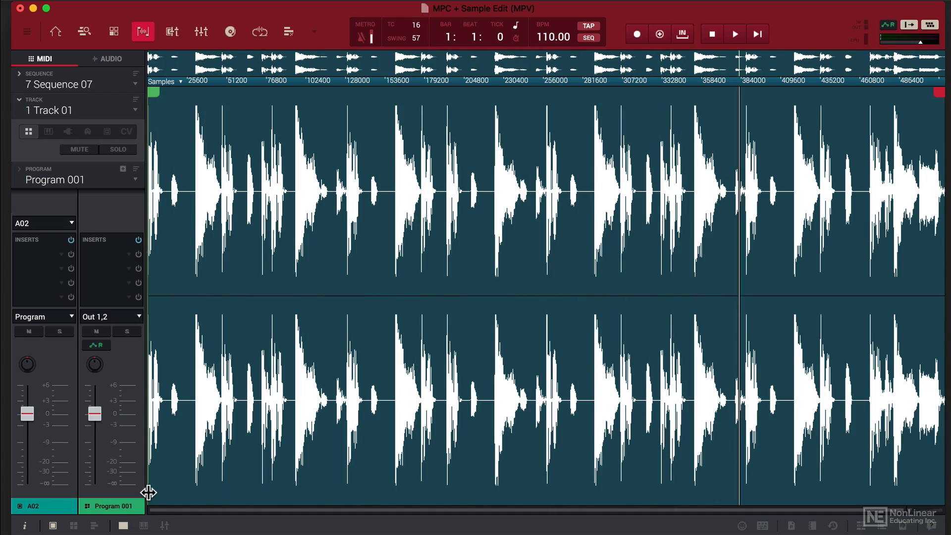
key("space")
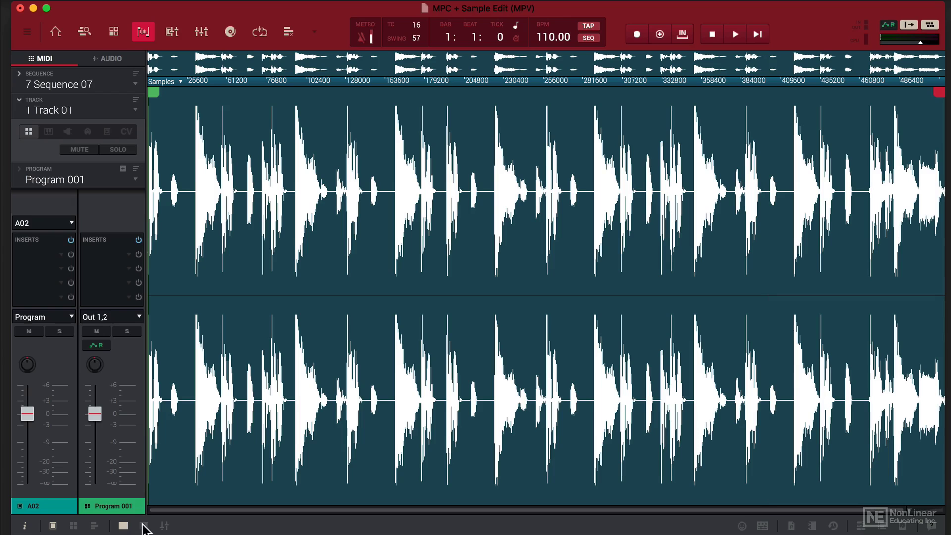
left_click(123, 526)
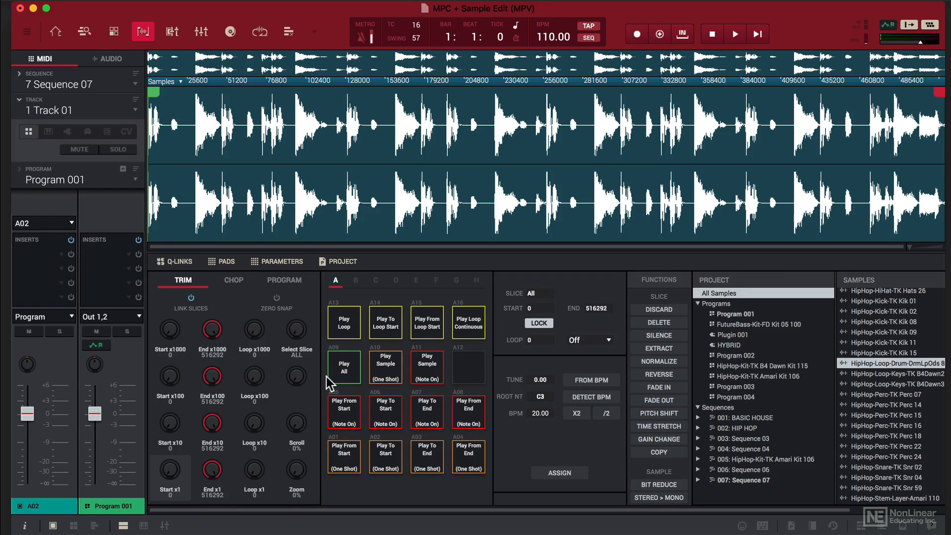
Chop the loop by Regions with 16 regions, filling pads A01–A16
left_click(233, 280)
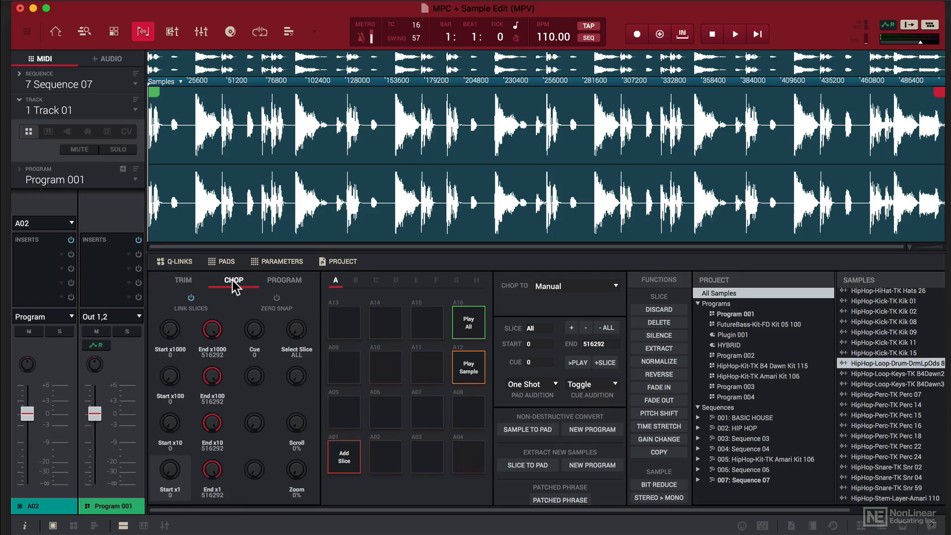
left_click(571, 295)
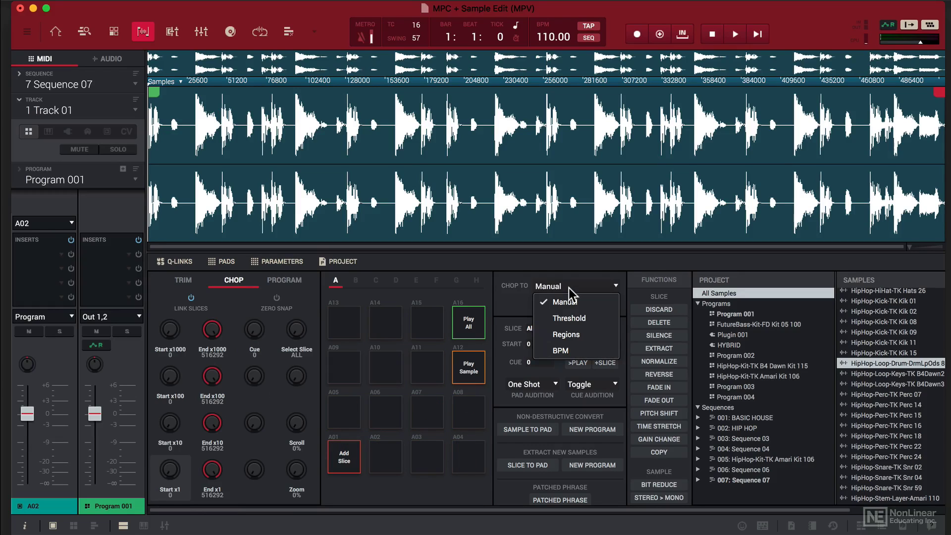
left_click(587, 333)
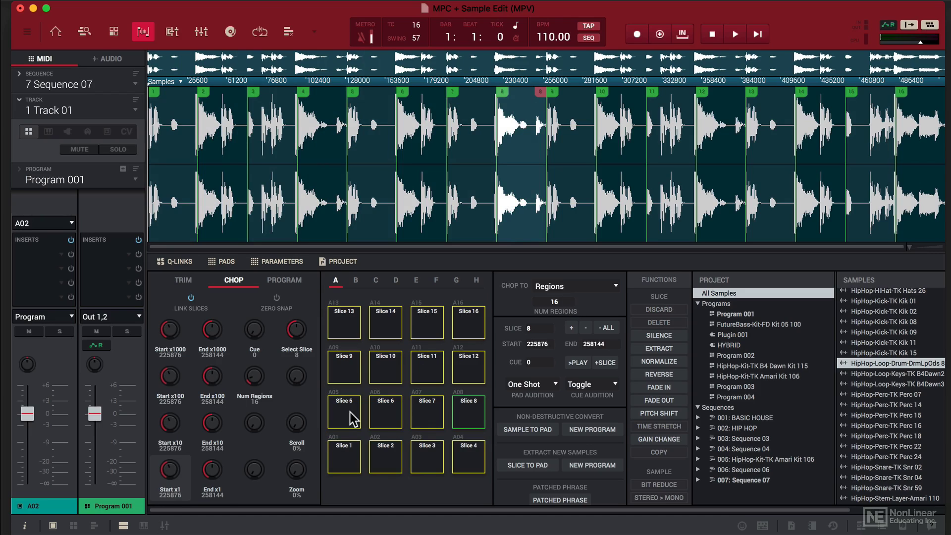
Create drum program HipHop-Loop-Drum-DrmLpOds 82ch from the slices and assign it to Track 01
left_click(580, 427)
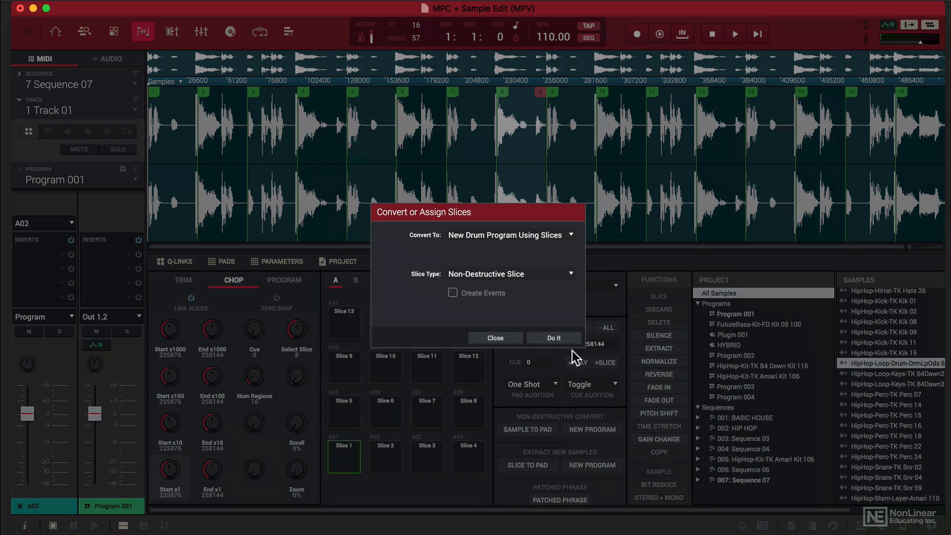
left_click(554, 338)
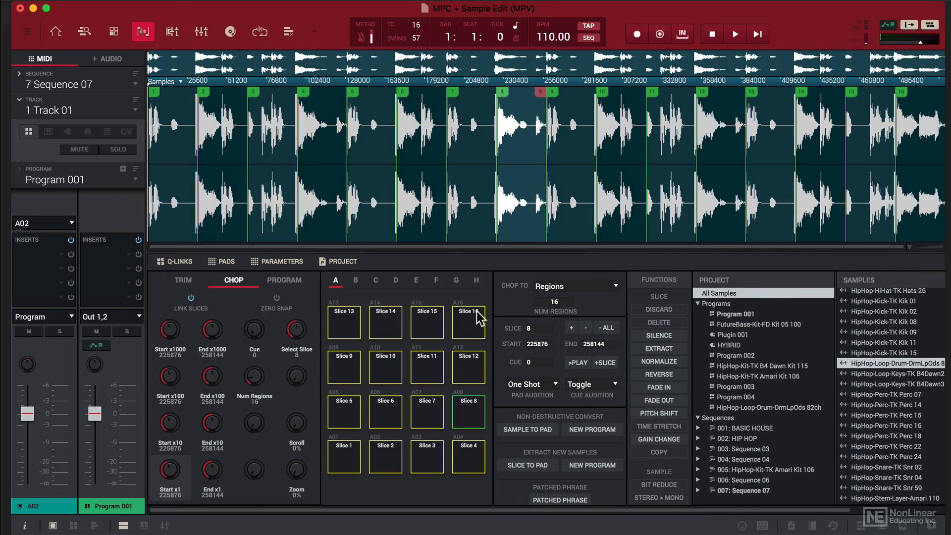
key("Home")
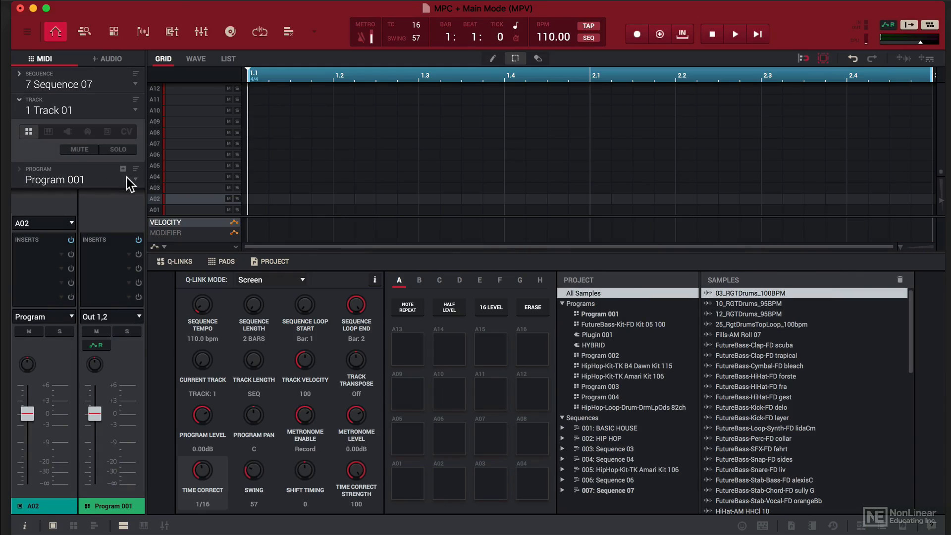
left_click(126, 177)
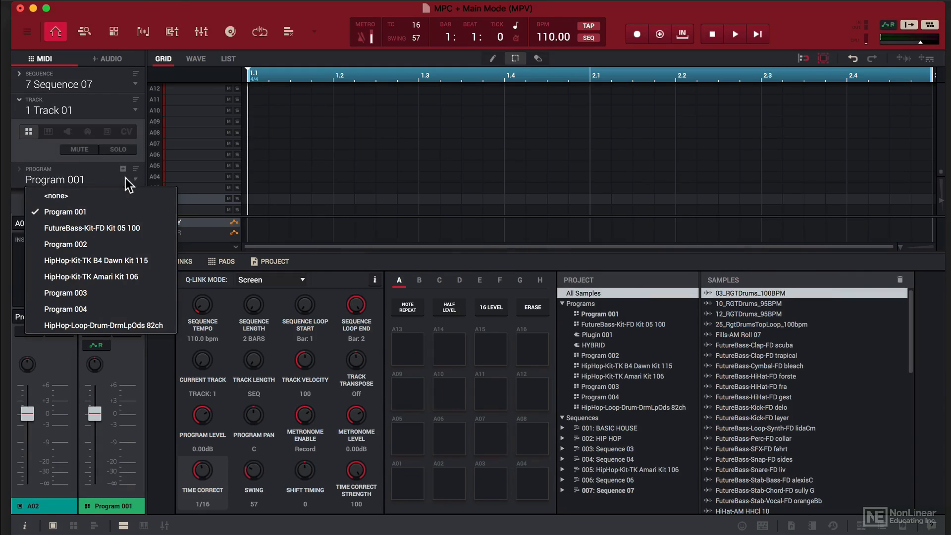
left_click(142, 325)
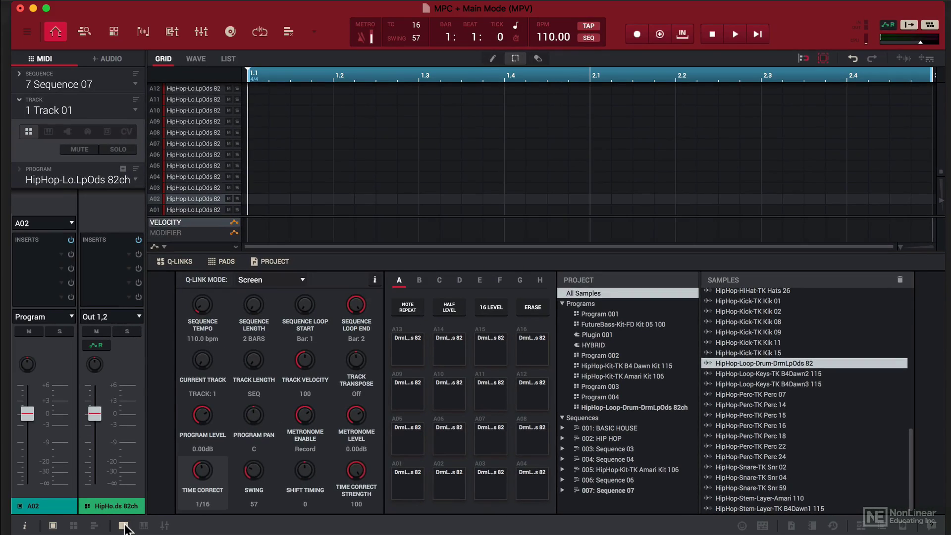
Set the tempo to 82 BPM and show Sequence 07's 2-bar loop settings
left_click(124, 525)
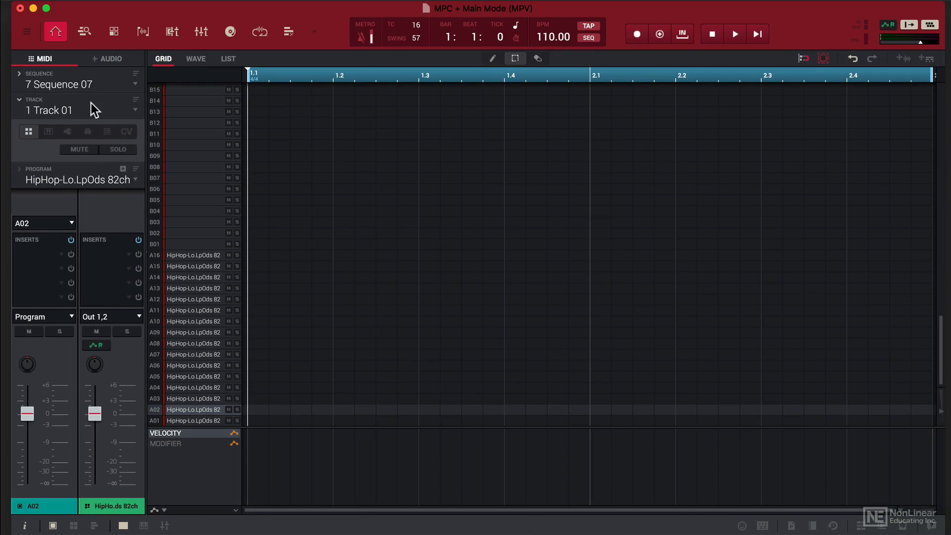
double_click(555, 39)
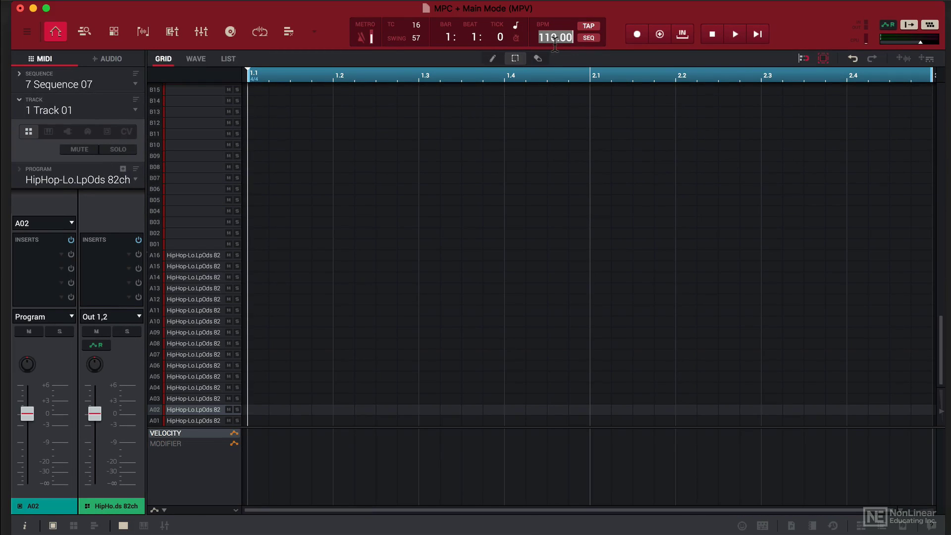
type("82")
key("Return")
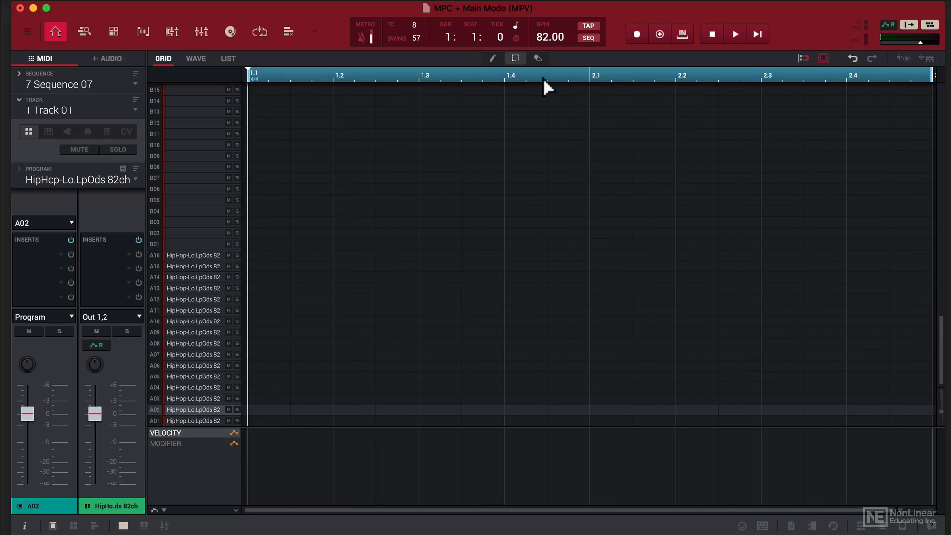
left_click(18, 73)
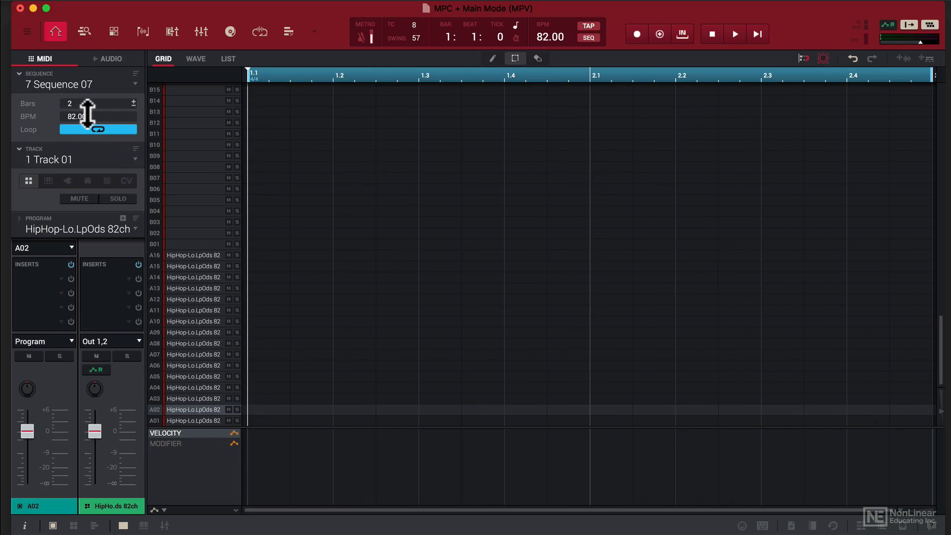
Record eight hits on pads A01–A08, one per beat across two bars
left_click(760, 35)
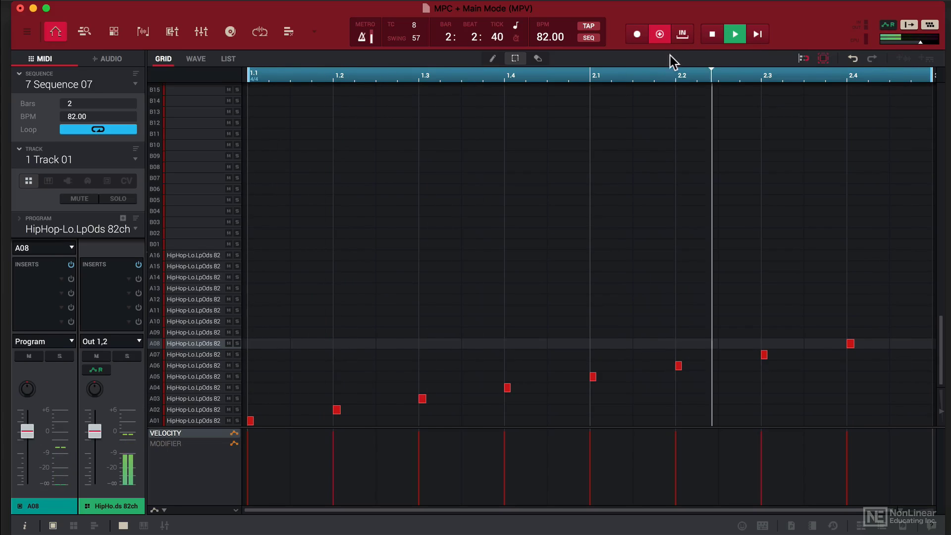
left_click(659, 41)
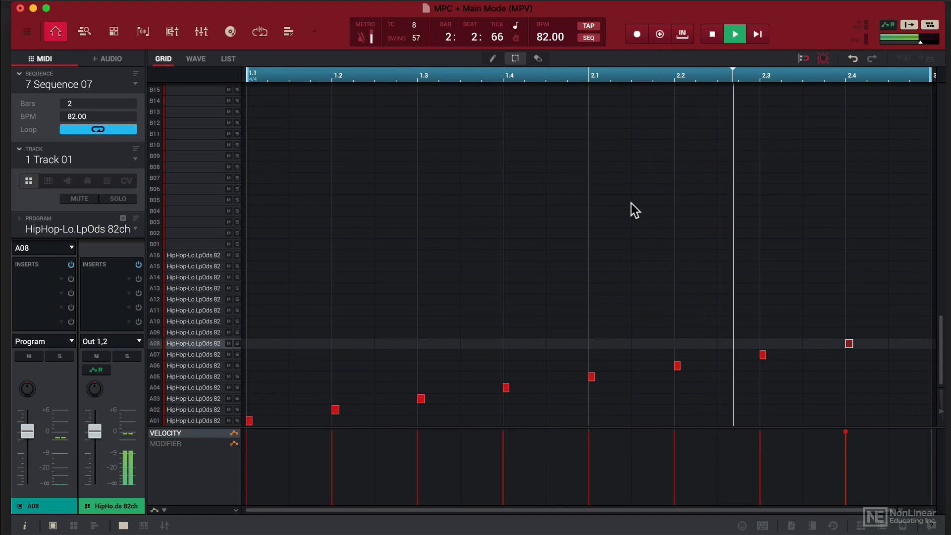
key("space")
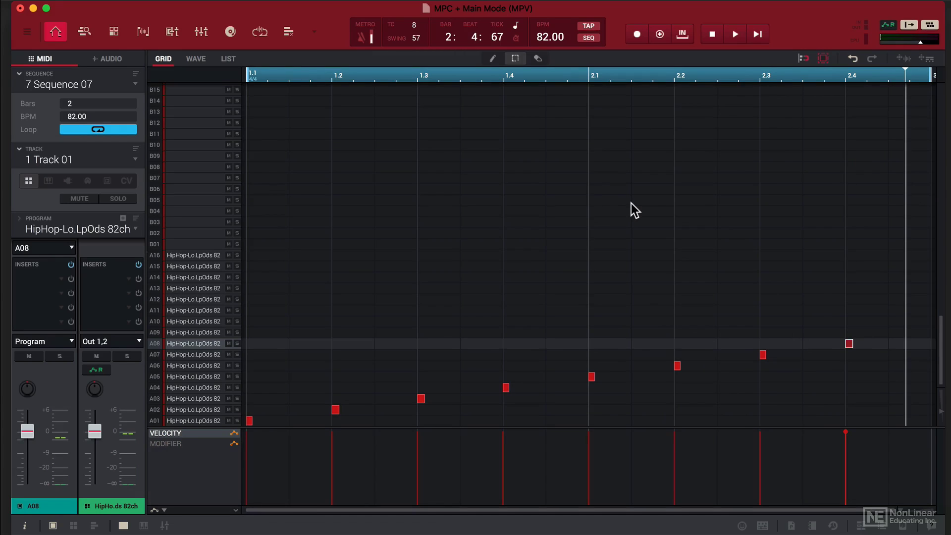
Delete the old notes and record A01–A04 in bar 1, then A01, A02, A07, two A08s
key("super+a")
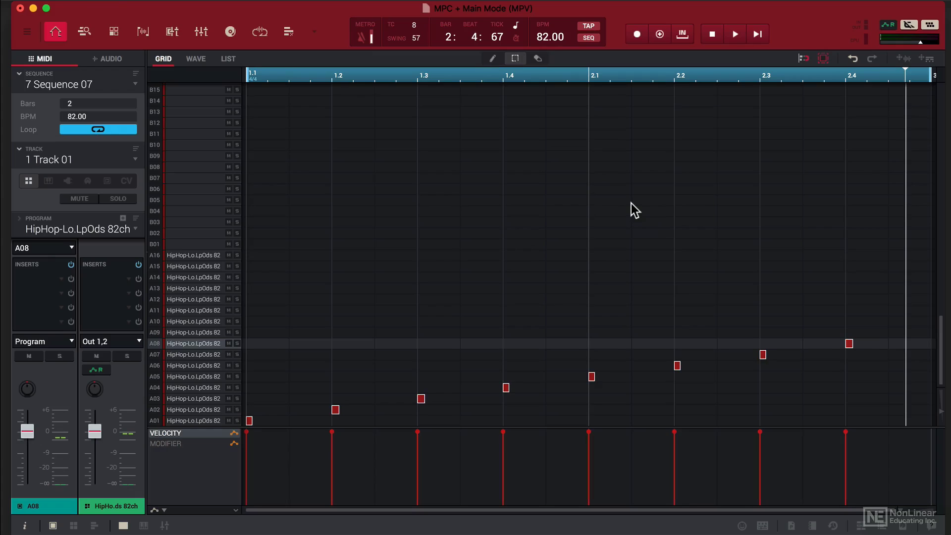
key("Delete")
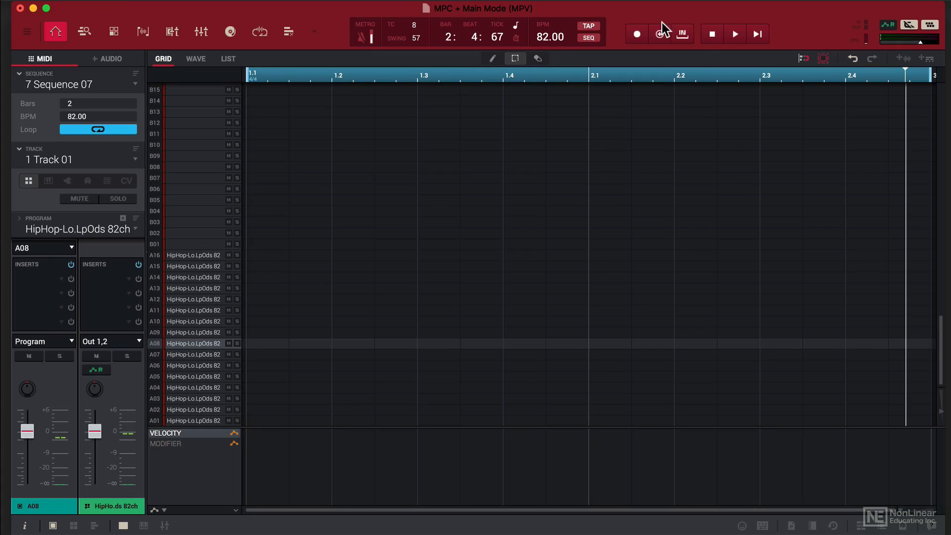
left_click(637, 34)
left_click(757, 33)
left_click(757, 33)
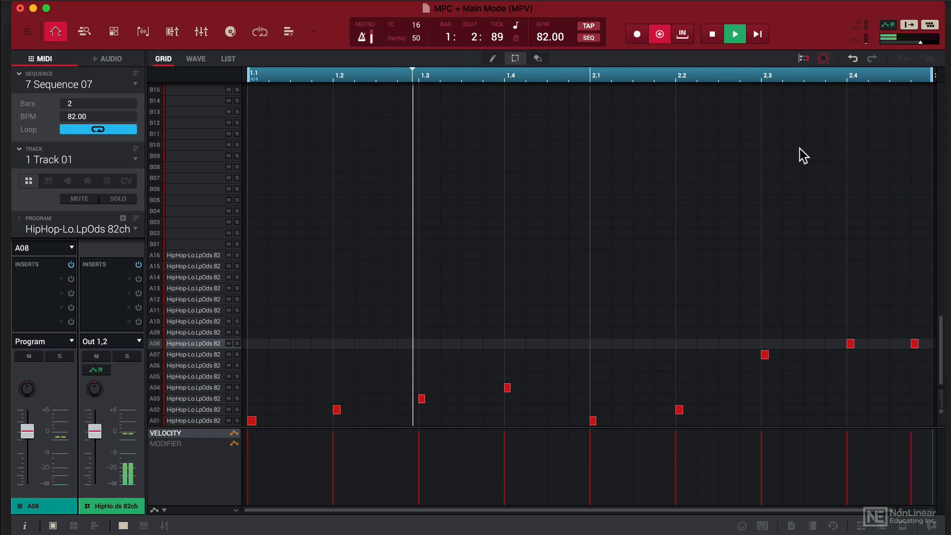
left_click(666, 41)
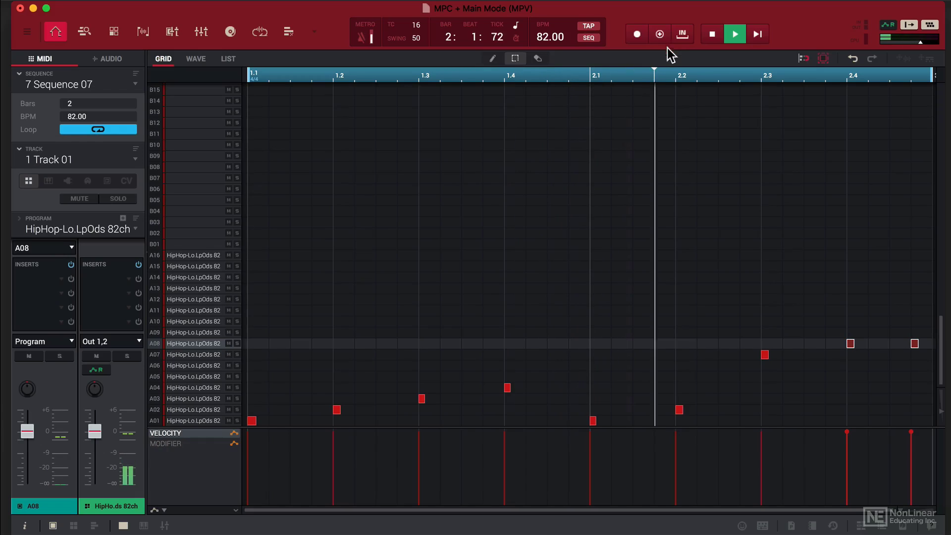
left_click(687, 138)
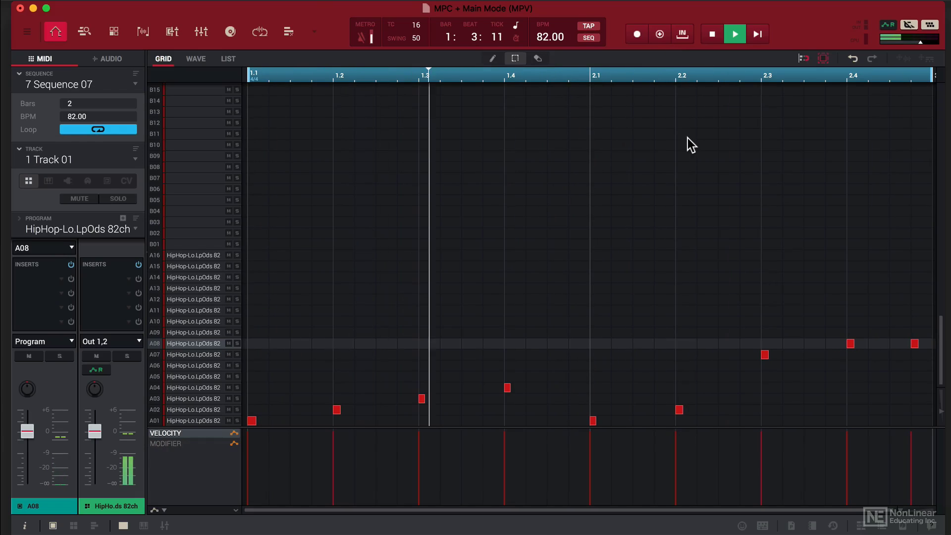
key("space")
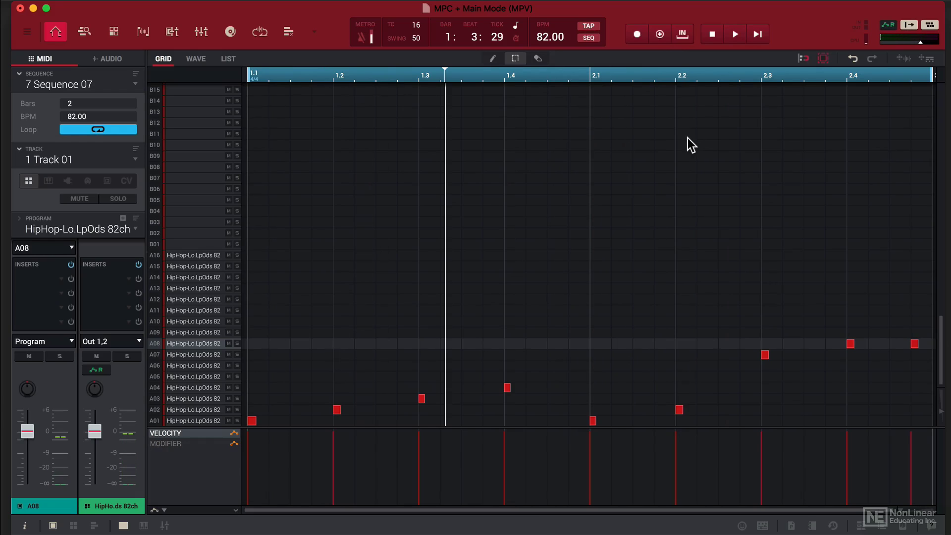
left_click(196, 59)
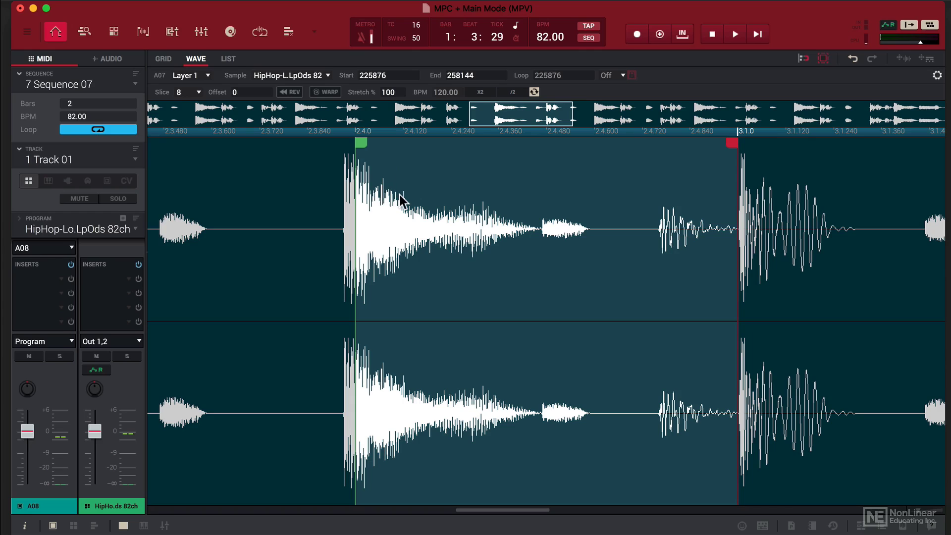
scroll(400, 200, "down", 3)
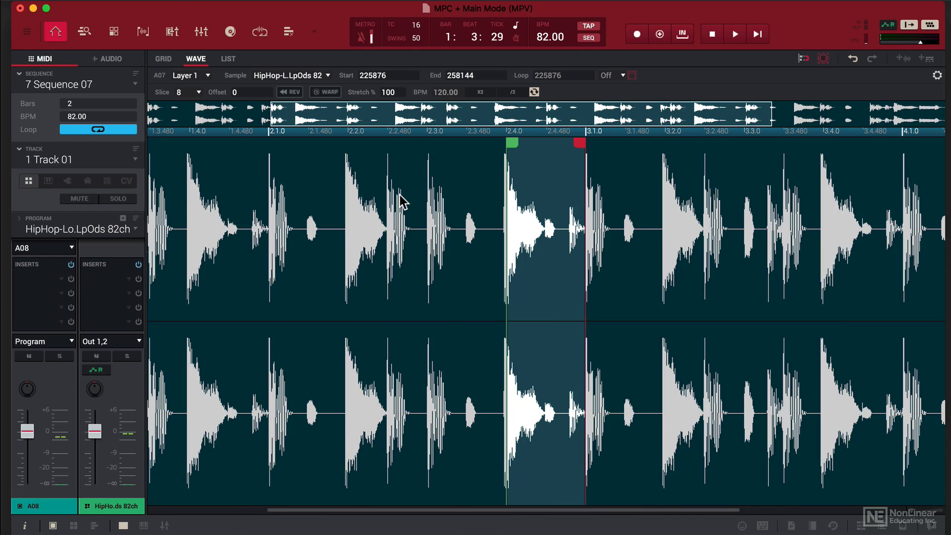
key("z")
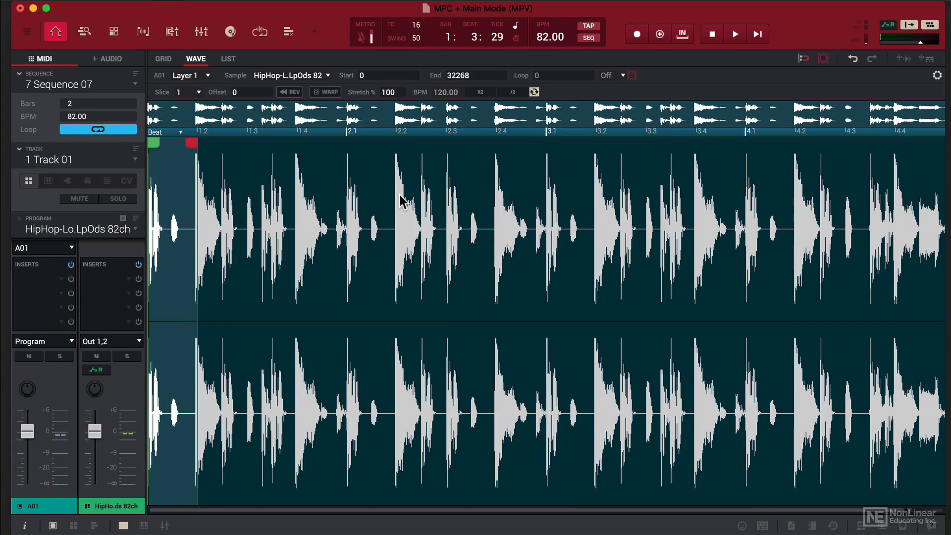
left_click(198, 58)
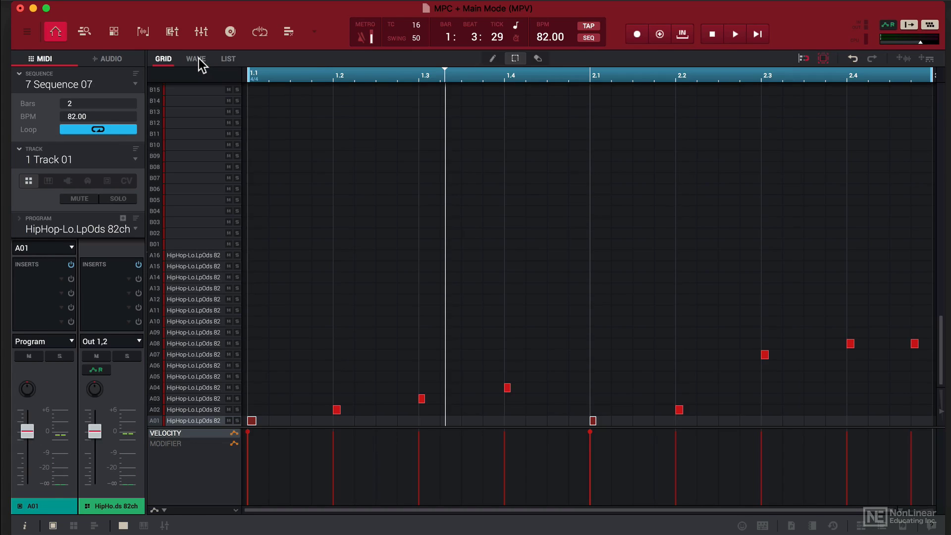